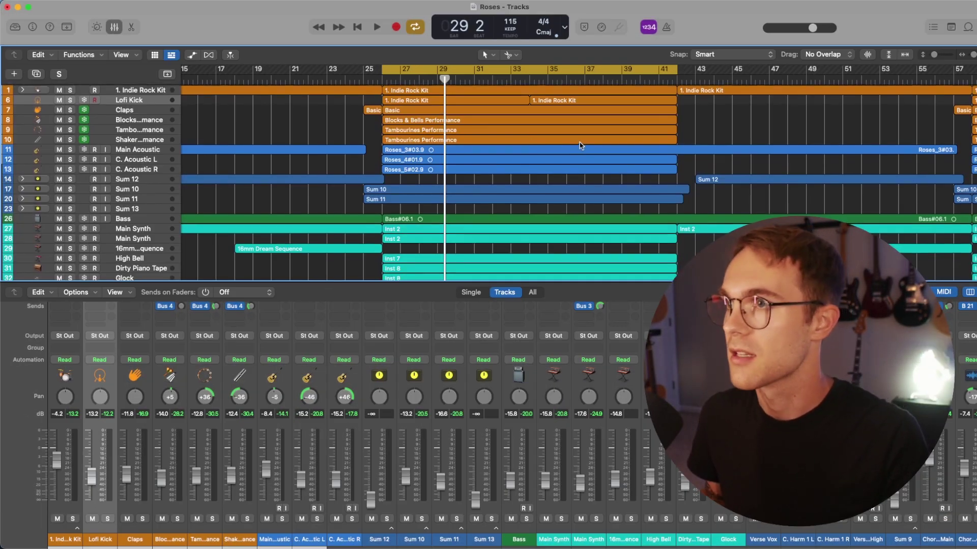
Select the Claps, Blocks, Tambourine and Shaker tracks and zoom the arrangement onto them
left_click_drag(136, 109, 141, 133)
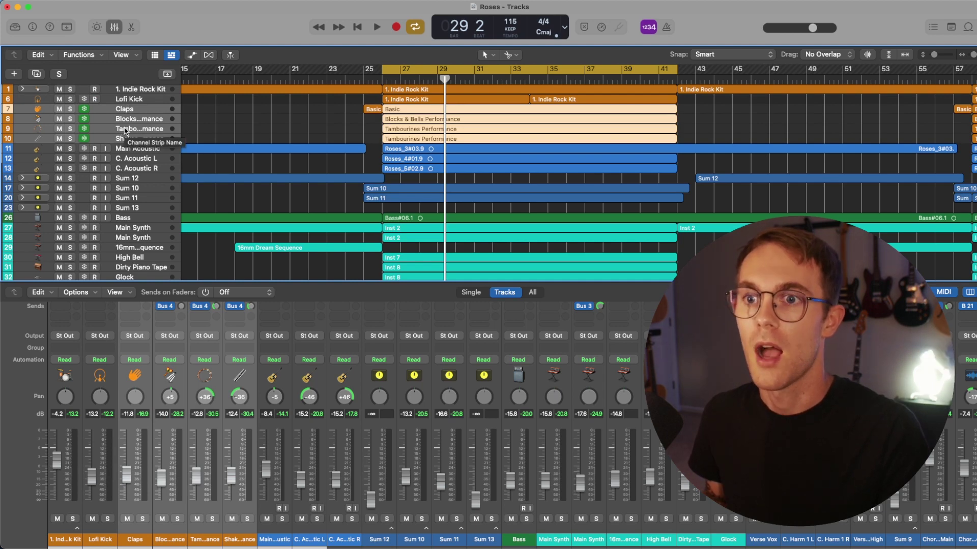
key("z")
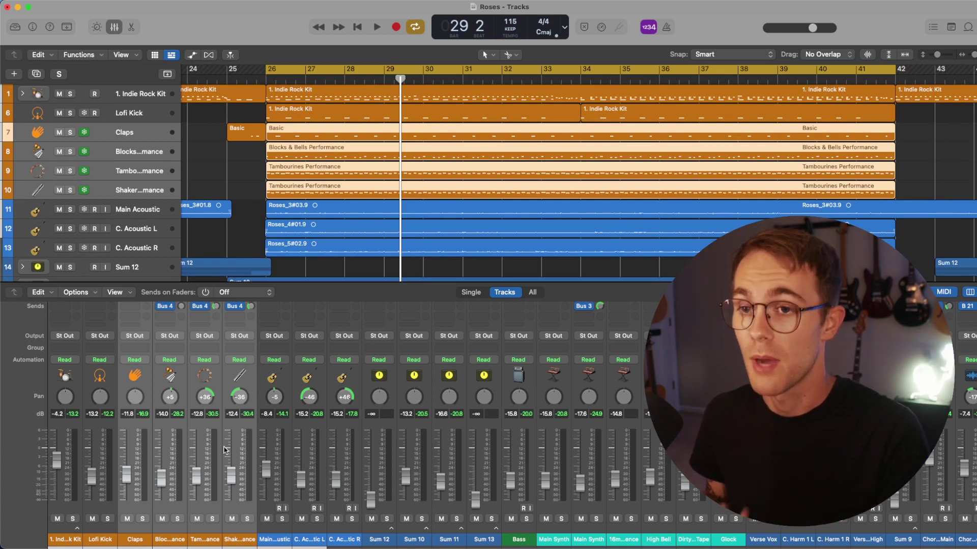
scroll(239, 185, "right", 2)
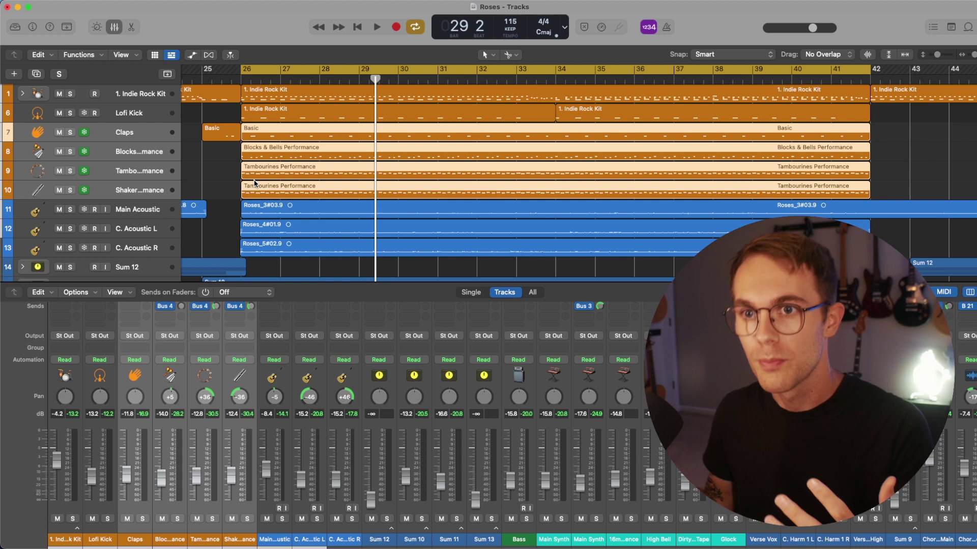
left_click(104, 194)
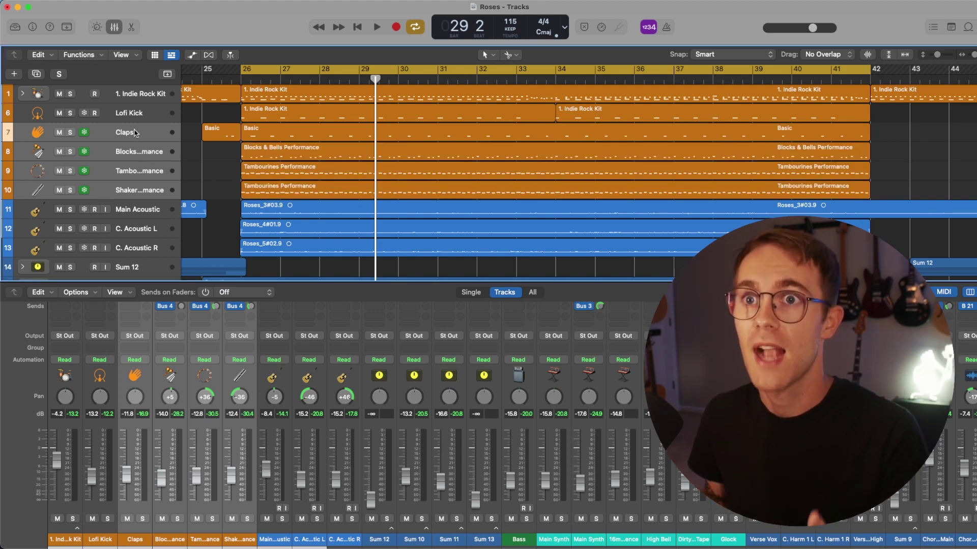
Begin a track stack from the four selected percussion tracks with Folder stack as the type
right_click(105, 197)
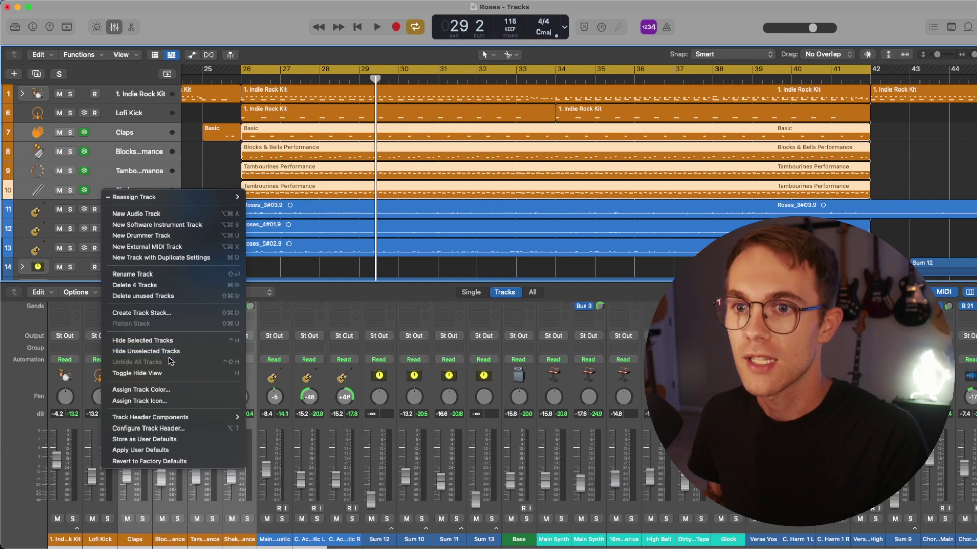
left_click(178, 313)
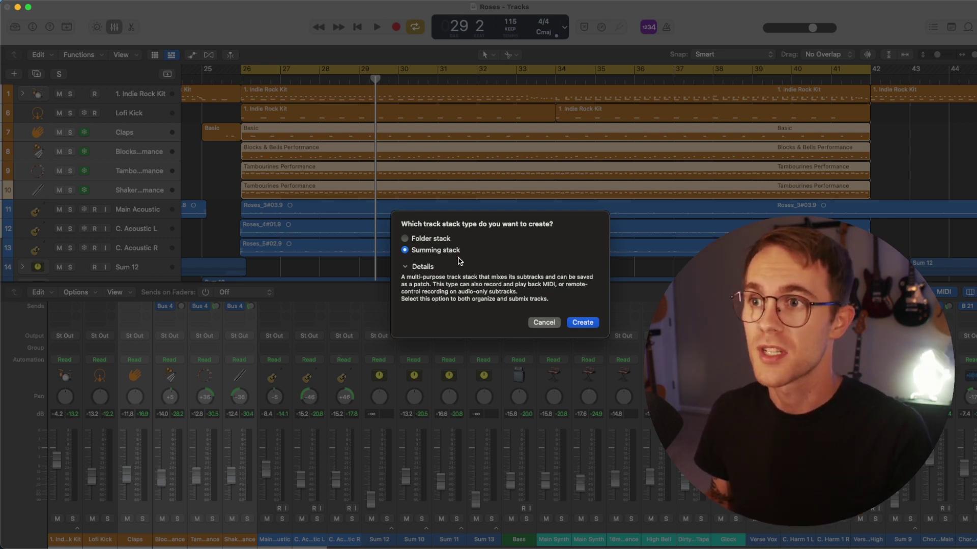
left_click(405, 239)
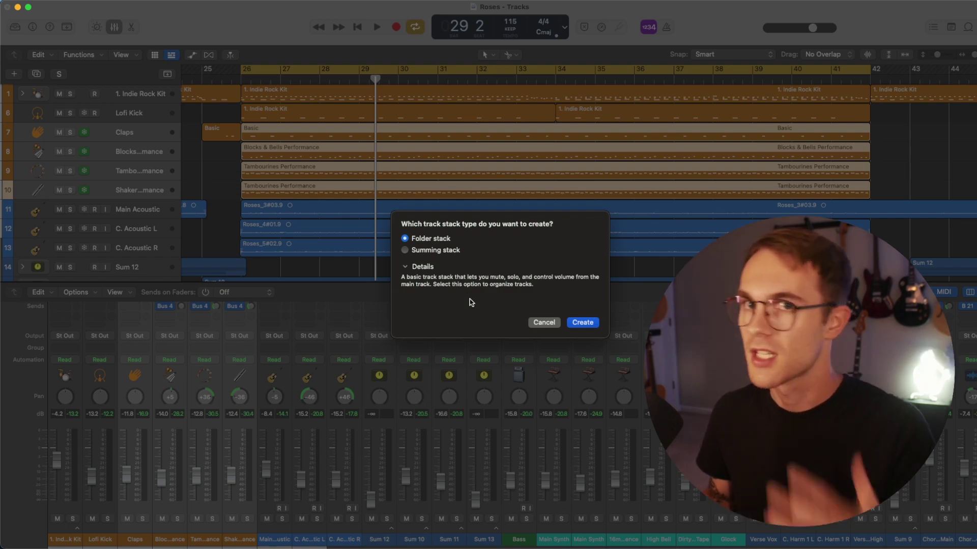
Create the Sub 1 folder stack, enlarge the mixer and expand Sub 1 to check its tracks
key("Return")
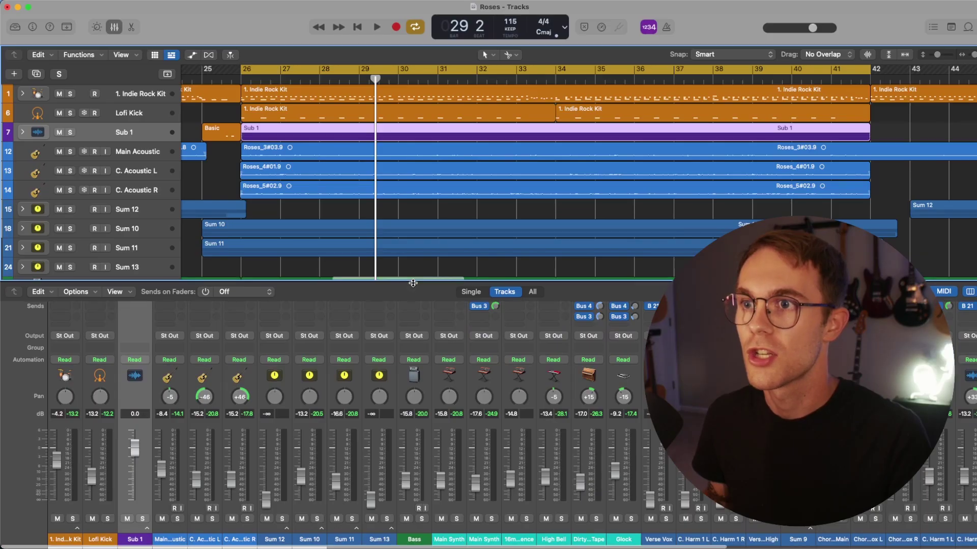
left_click_drag(408, 285, 389, 187)
scroll(131, 261, "down", 2)
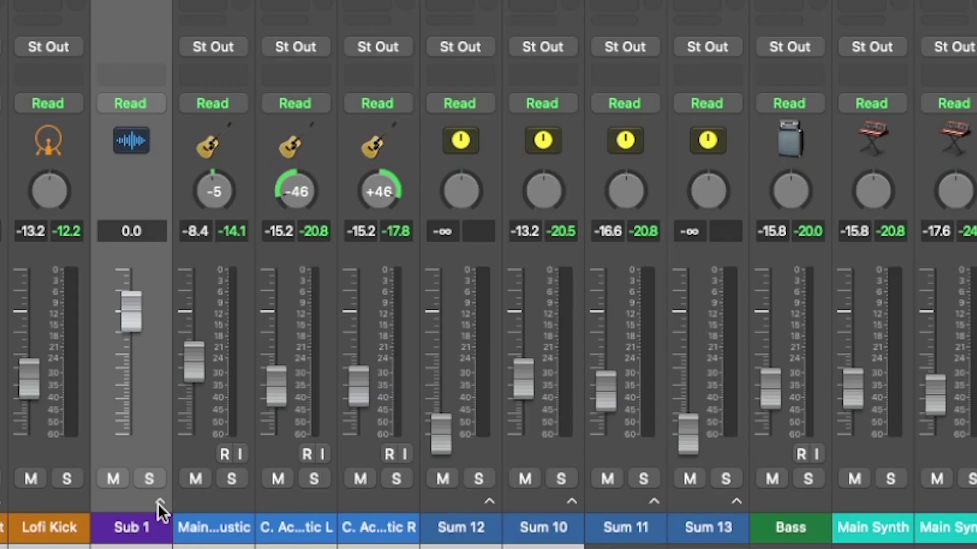
left_click(148, 529)
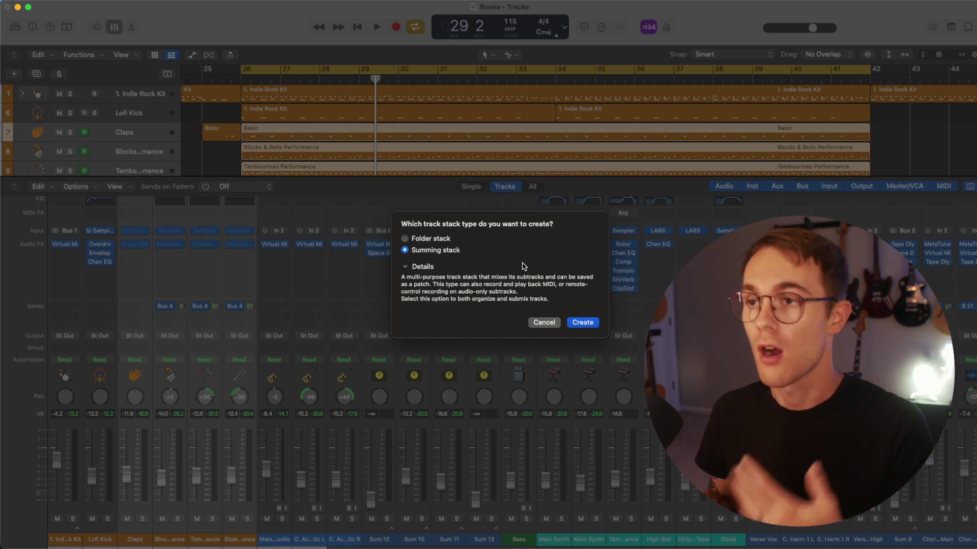
Create the summing stack Sum 15, undo it, and restart stacking the percussion tracks with Shift+Cmd+D
left_click(582, 321)
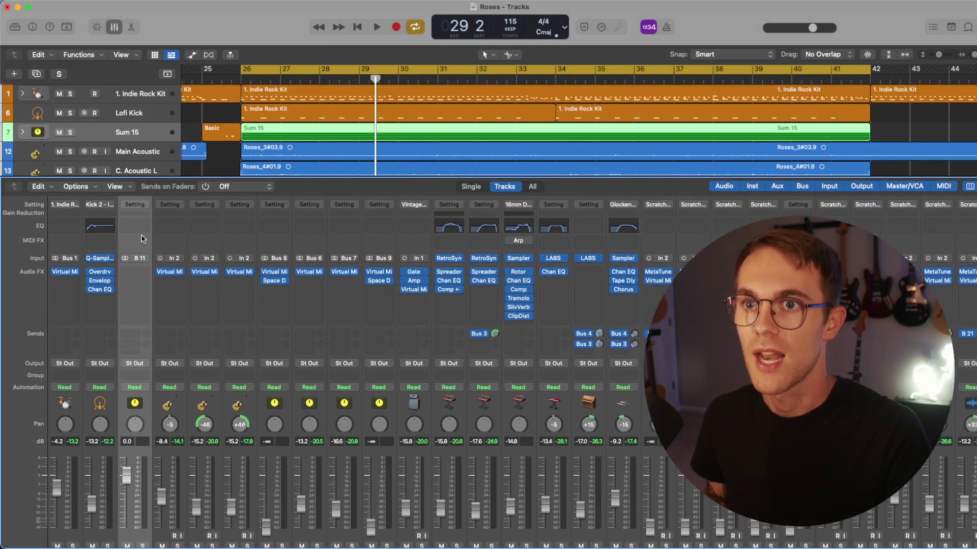
left_click(169, 240)
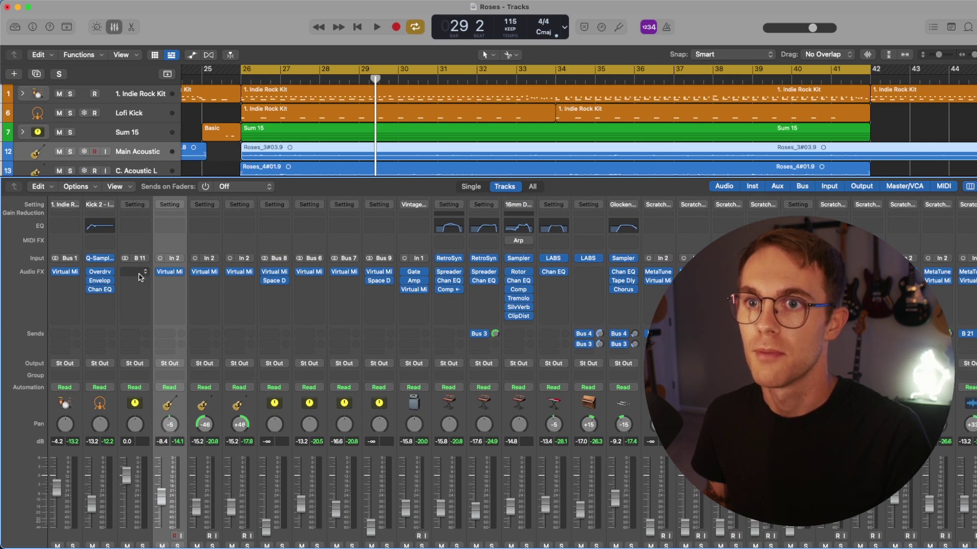
key("super+z")
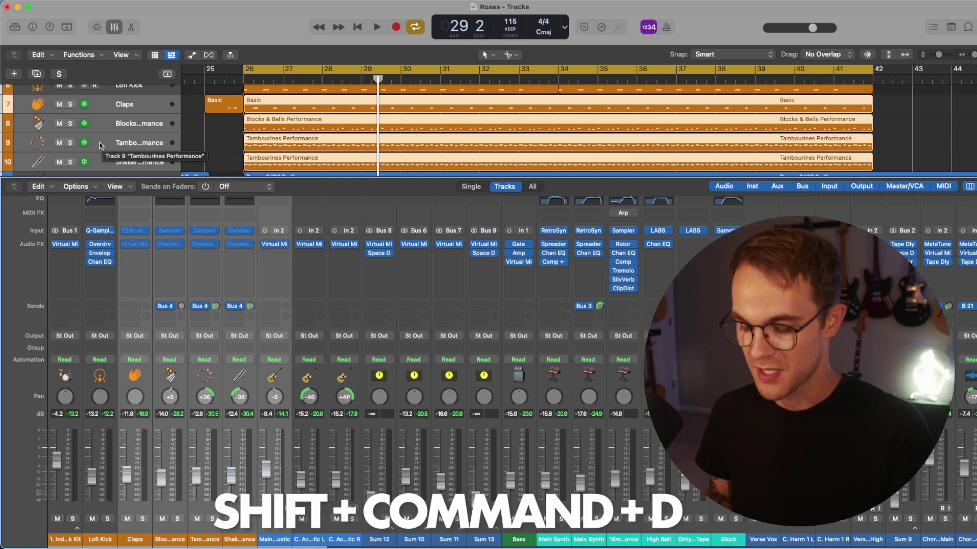
key("super+shift+d")
Confirm the summing stack Sum 15 and briefly play the song from bar 26
key("Return")
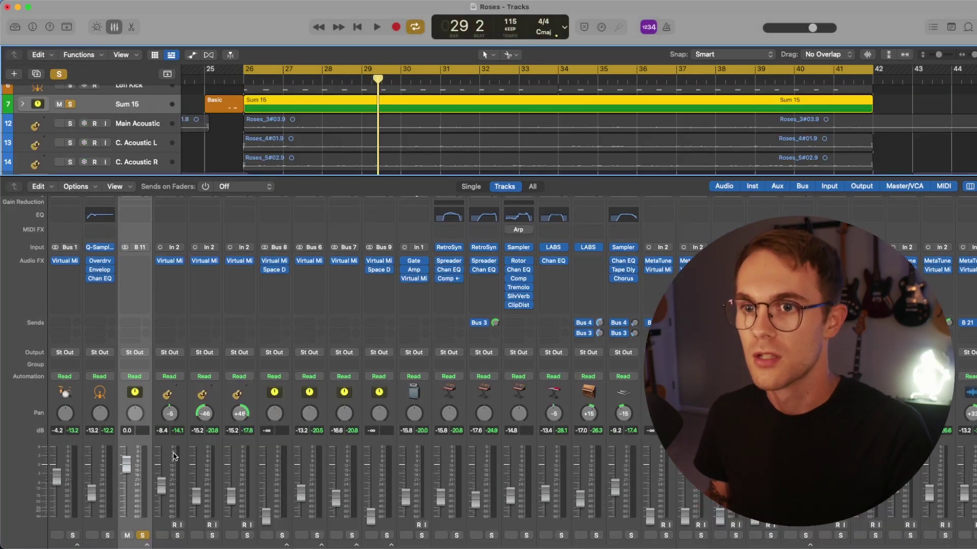
scroll(176, 454, "down", 2)
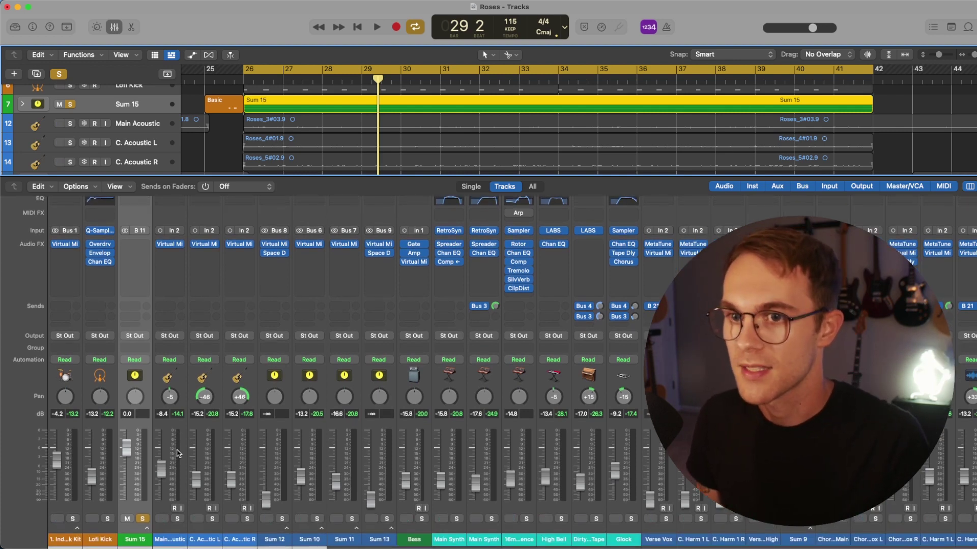
key("shift+space")
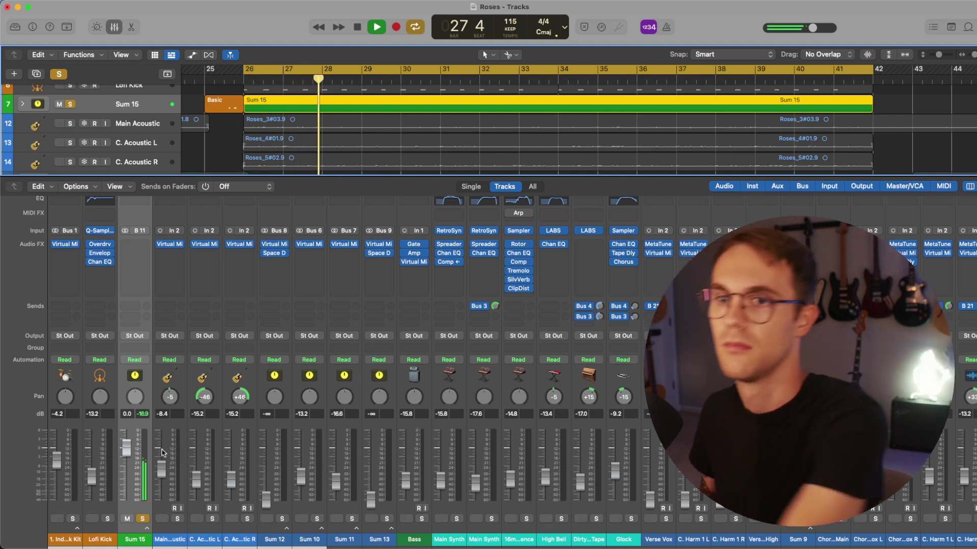
key("space")
Insert Slate Digital's Virtual Mix Rack on Sum 15 and move its window aside
left_click(135, 245)
mouse_move(144, 491)
mouse_move(224, 516)
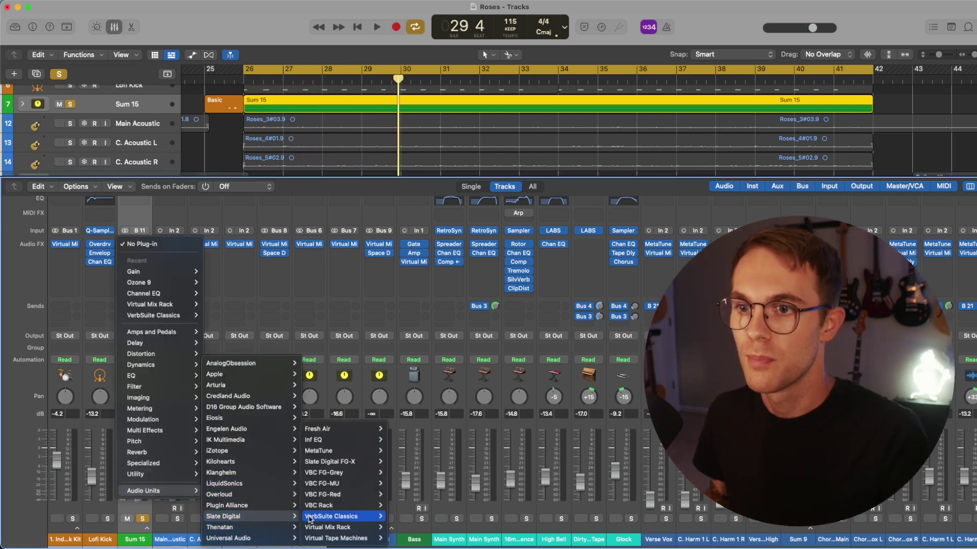
mouse_move(326, 528)
left_click(414, 529)
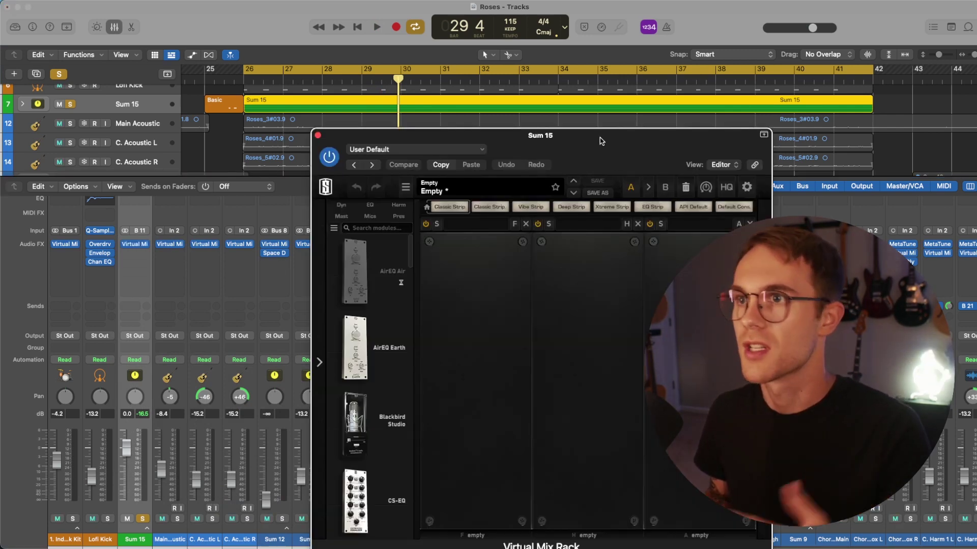
left_click_drag(599, 134, 350, 77)
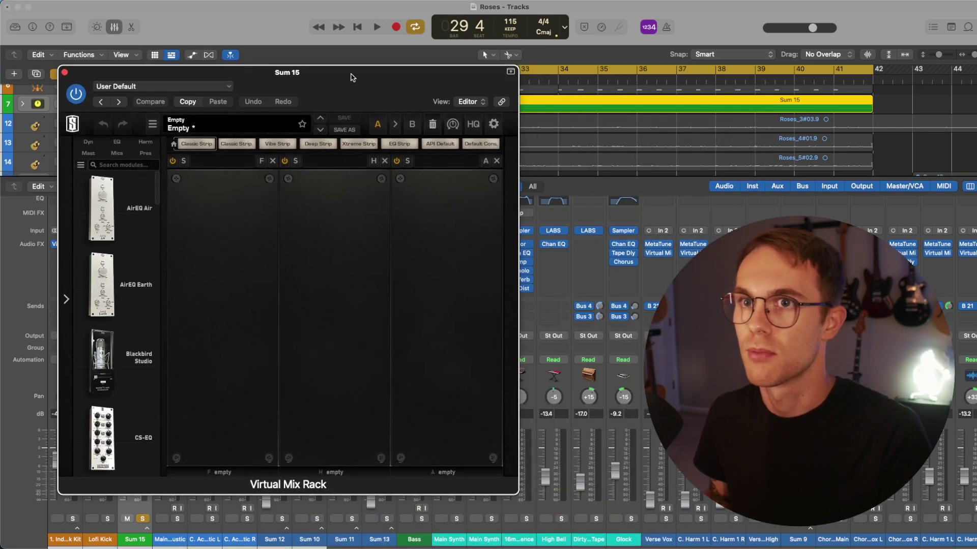
Load the rack's modules and compare the percussion processed and unprocessed during playback
left_click(89, 146)
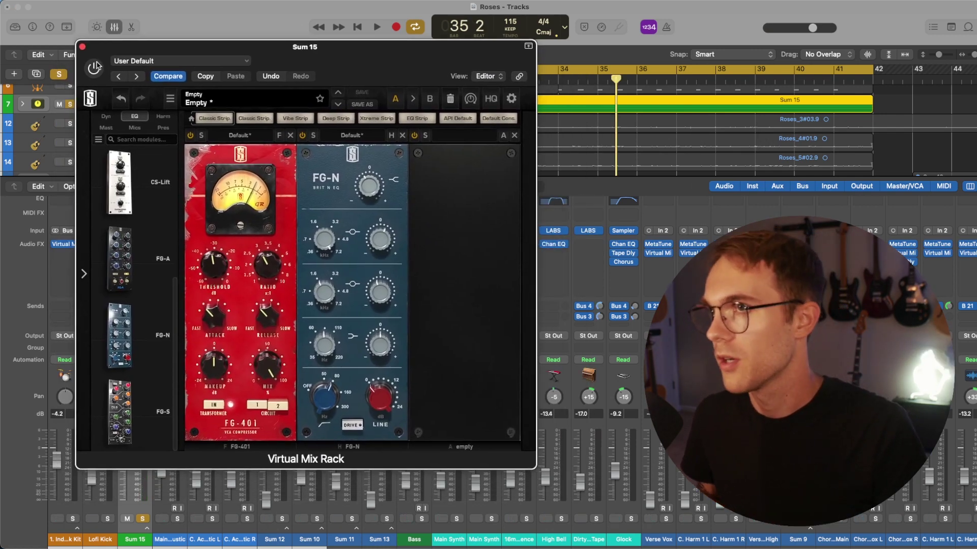
key("space")
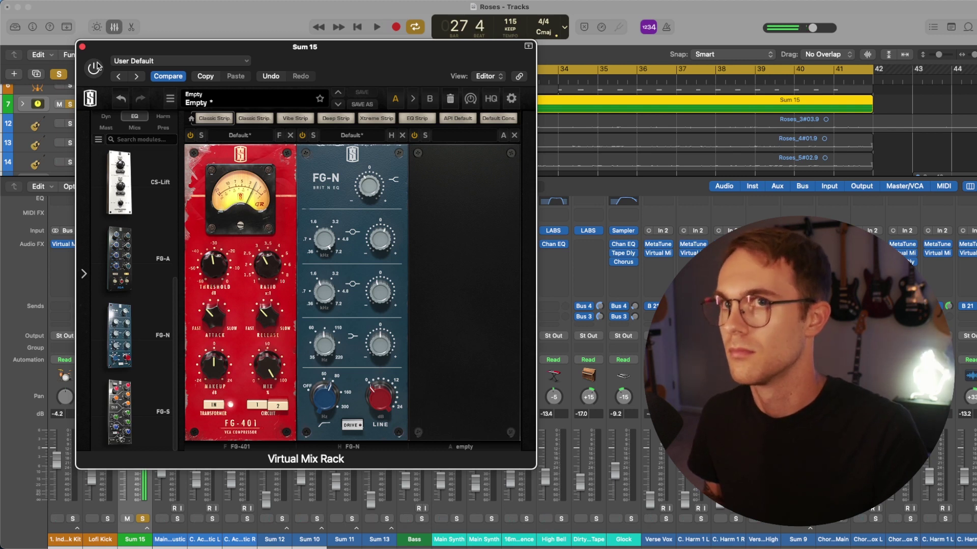
left_click(94, 68)
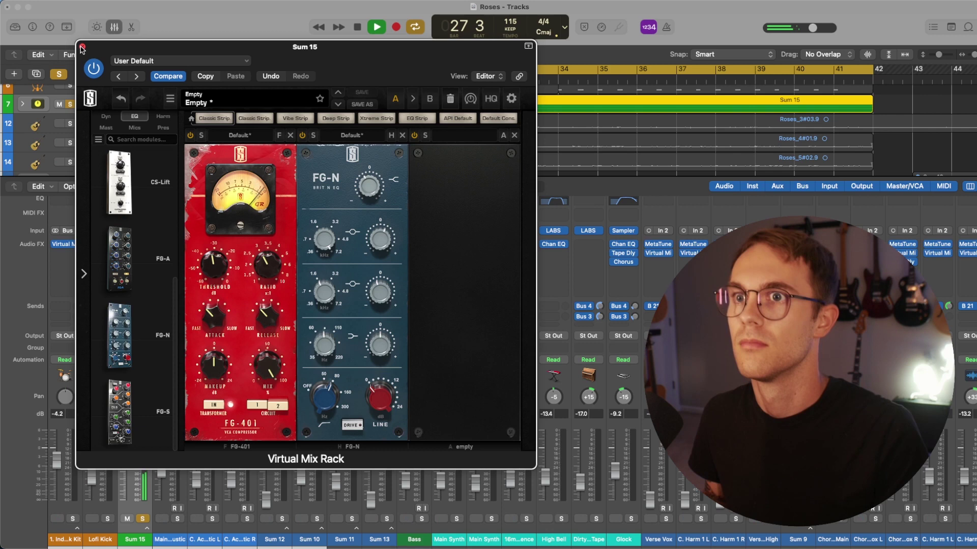
Close the Virtual Mix Rack window and replay from bar 26 with cycle turned off
left_click(82, 48)
key("space")
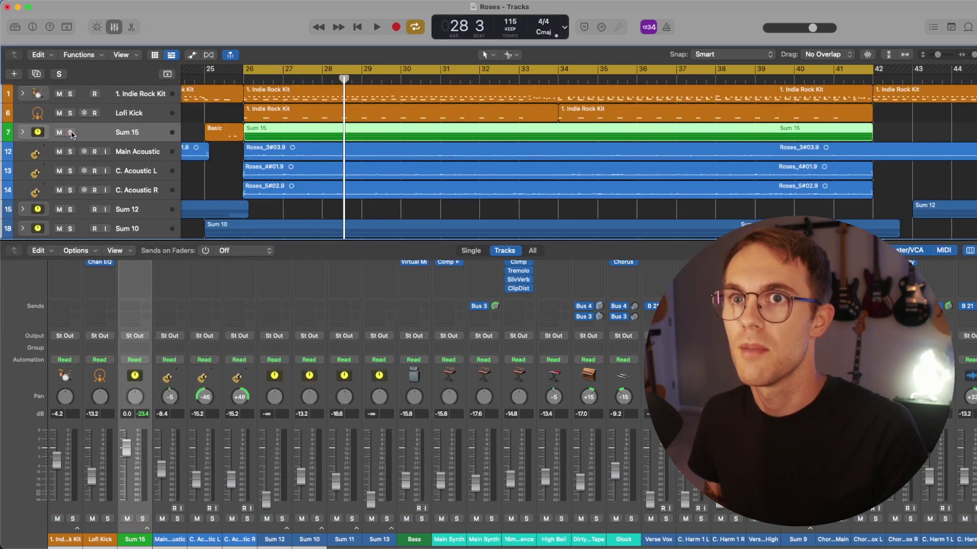
key("space")
key("c")
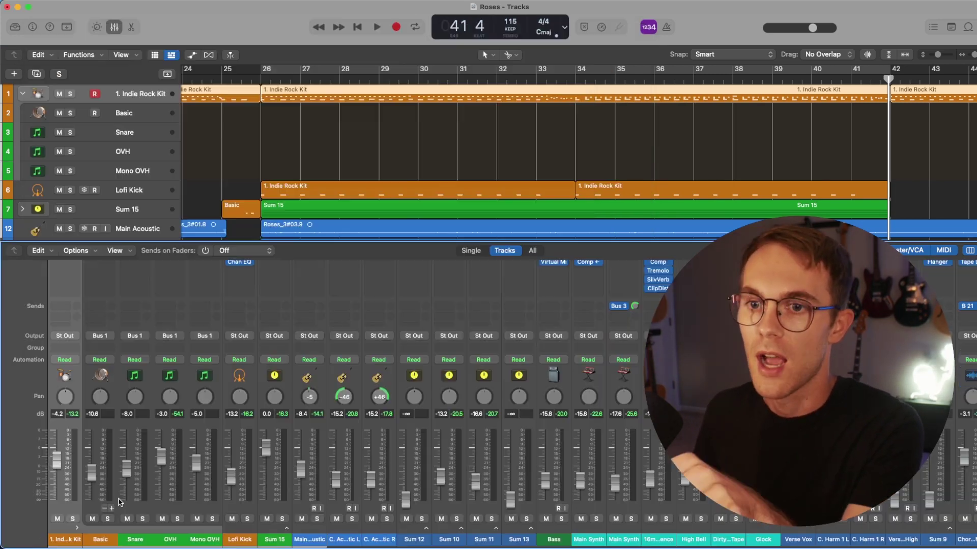
Collapse the 1. Indie Rock Kit stack and select the Sum 15 track
left_click(76, 529)
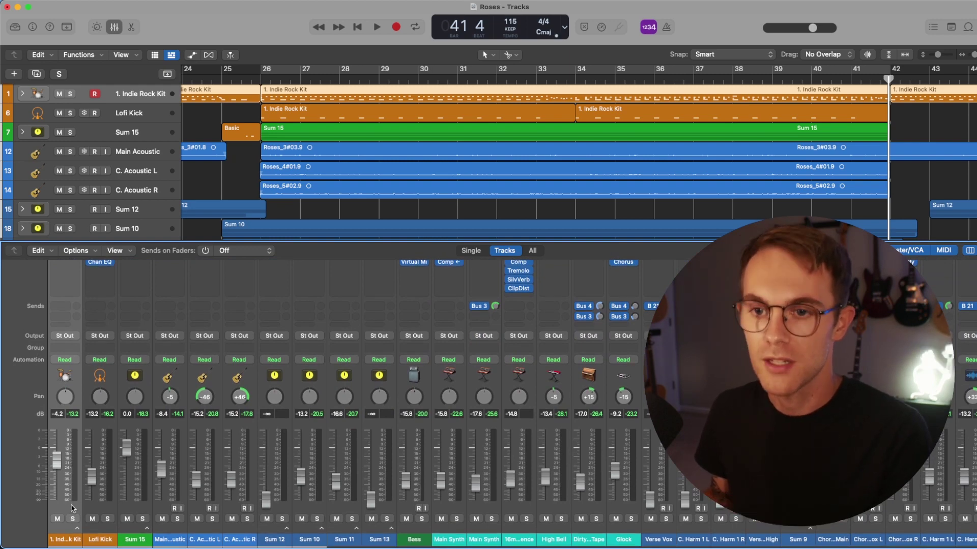
left_click(145, 507)
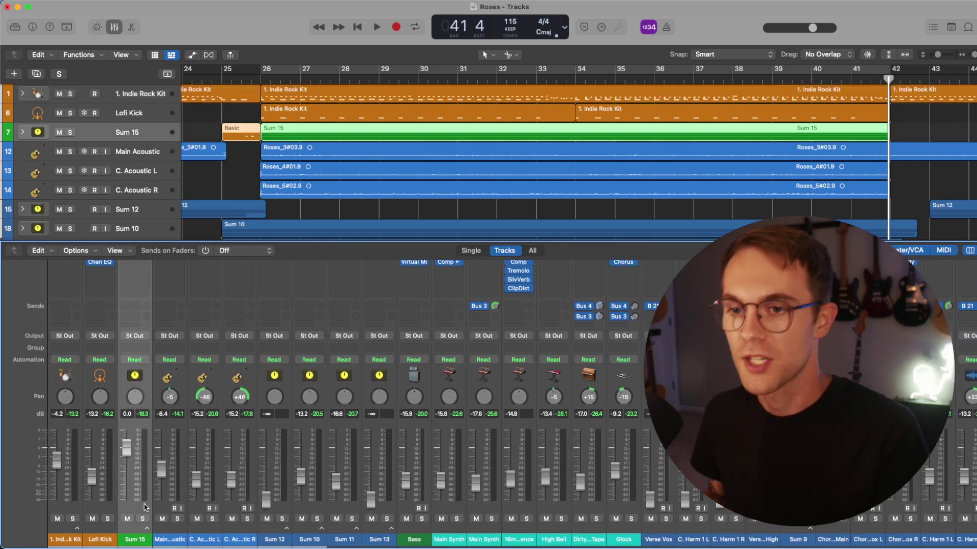
scroll(544, 482, "right", 10)
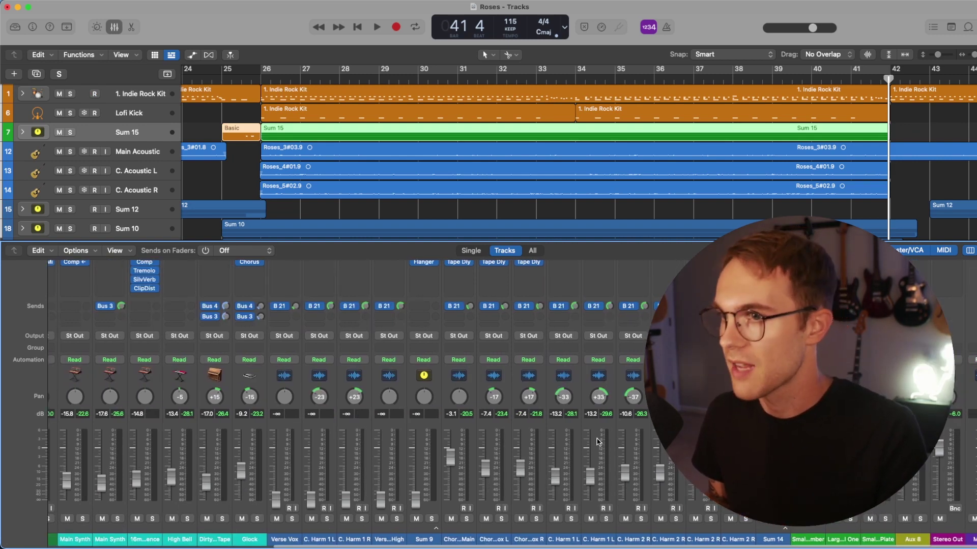
Scroll to the Chorus Vox and C. Harm tracks and select a C. Harm channel strip
left_click(501, 444)
scroll(501, 444, "up", 3)
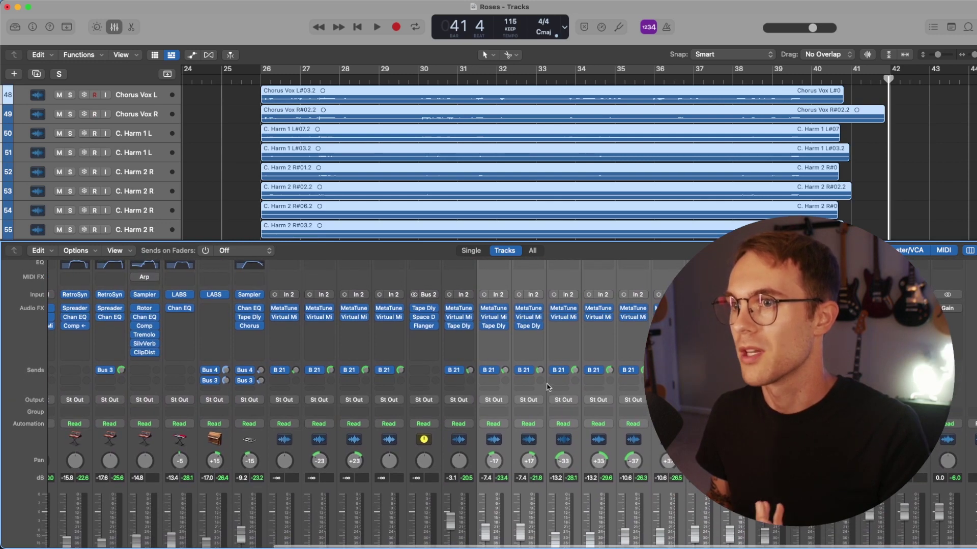
scroll(559, 340, "up", 1)
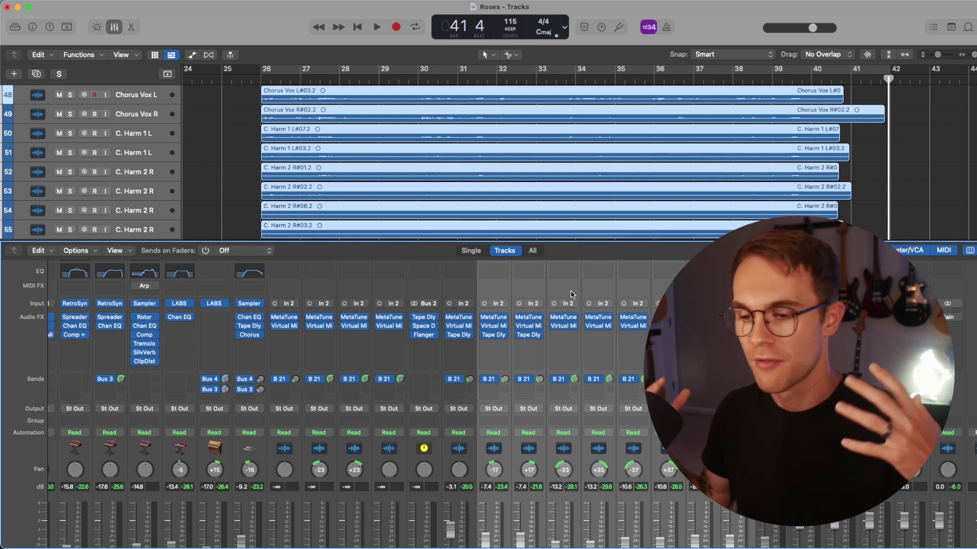
left_click(576, 342)
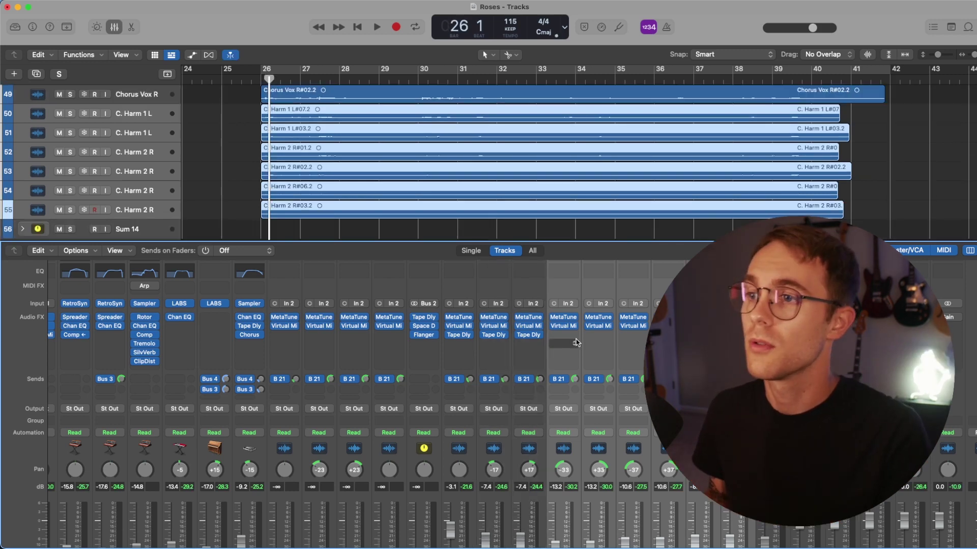